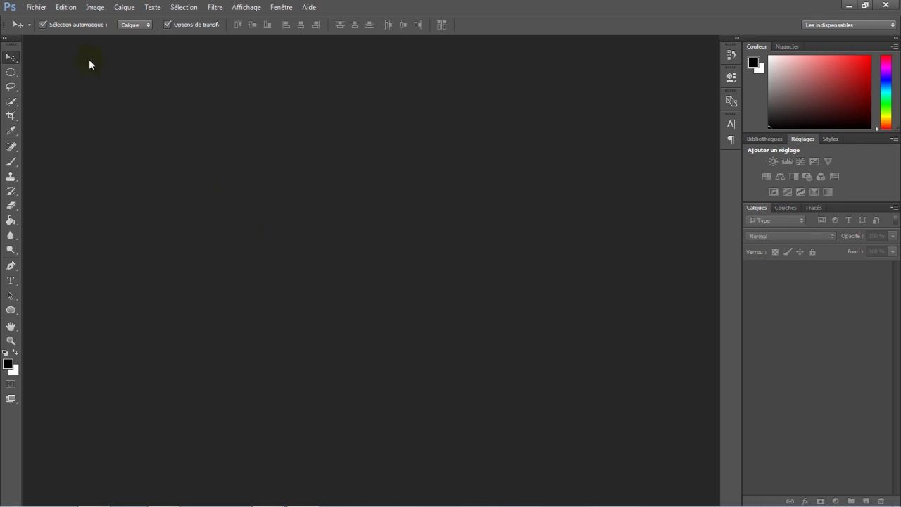
Create a Photo-preset document, 13 x 9 cm at 300 ppi, with background colour #077097.
{"action": "left_click", "coordinate": [48, 9]}
{"action": "left_click", "coordinate": [50, 19]}
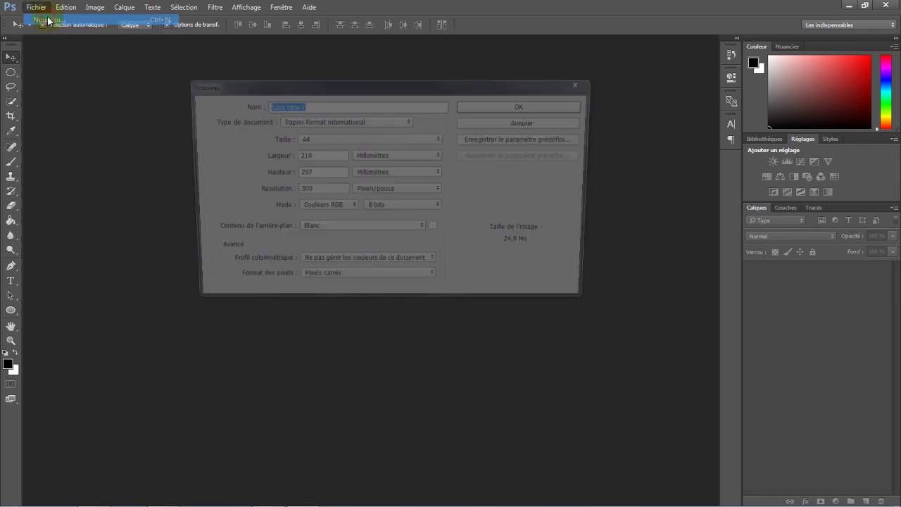
{"action": "left_click", "coordinate": [400, 123]}
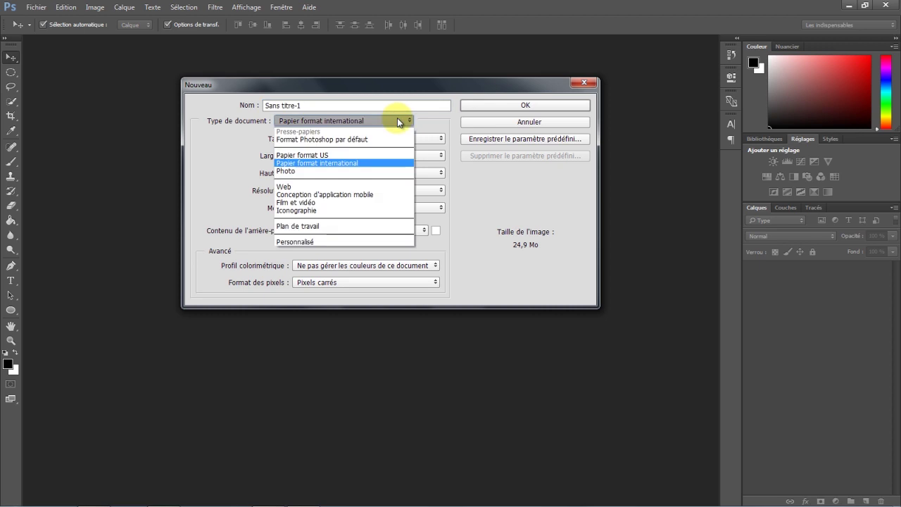
{"action": "left_click", "coordinate": [296, 172]}
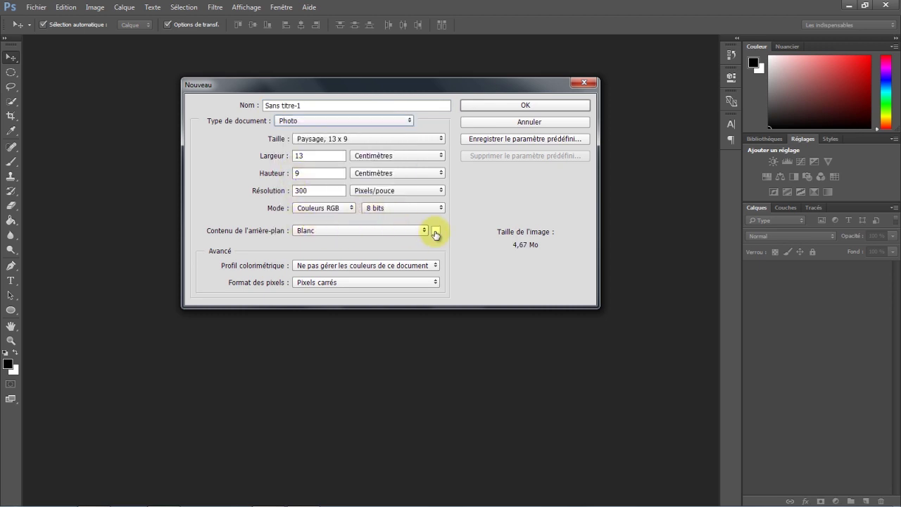
{"action": "left_click", "coordinate": [436, 234]}
{"action": "left_click", "coordinate": [548, 210]}
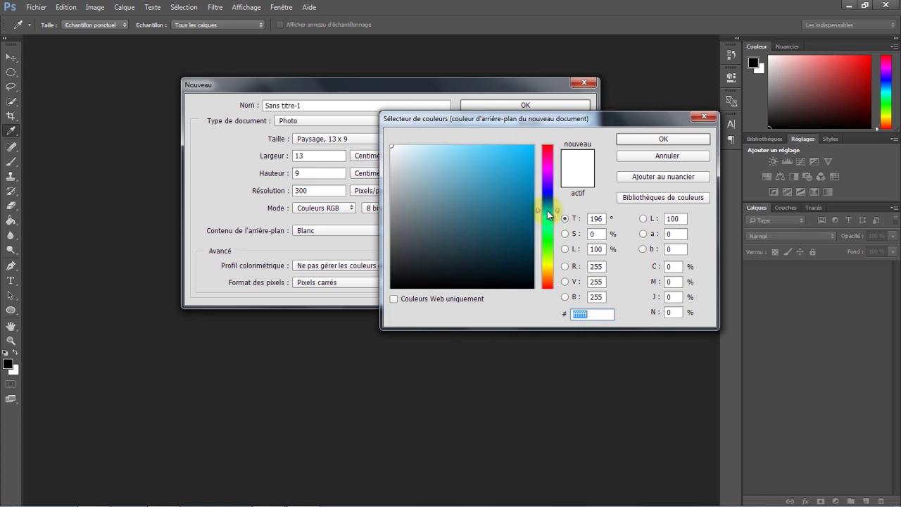
{"action": "left_click", "coordinate": [527, 203]}
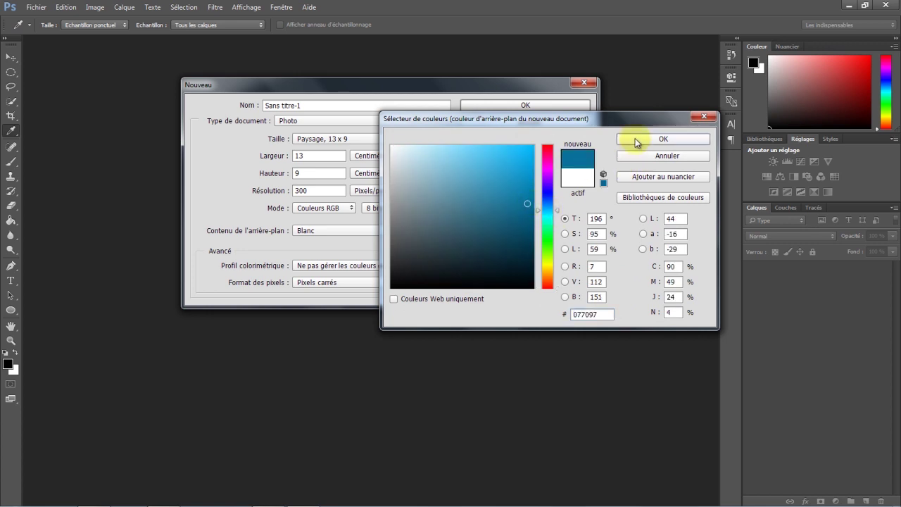
{"action": "left_click", "coordinate": [636, 140]}
{"action": "left_click", "coordinate": [543, 106]}
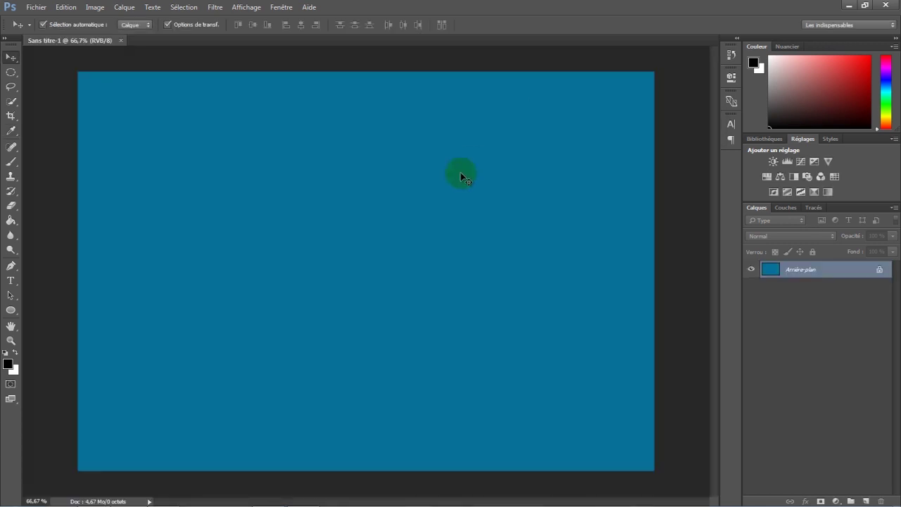
Switch to the Type tool and set the font to Impact Regular.
{"action": "scroll", "coordinate": [462, 176], "scroll_direction": "down", "scroll_amount": 1}
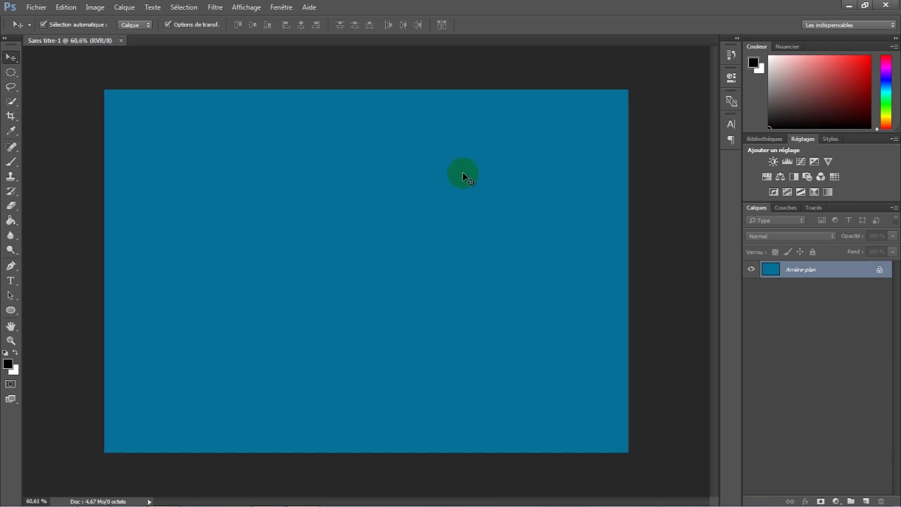
{"action": "scroll", "coordinate": [463, 173], "scroll_direction": "down", "scroll_amount": 1}
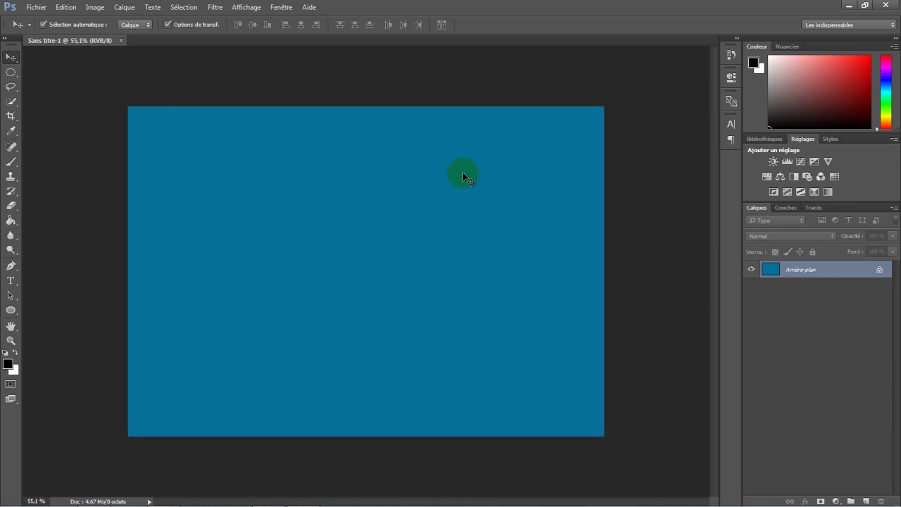
{"action": "left_click", "coordinate": [12, 280]}
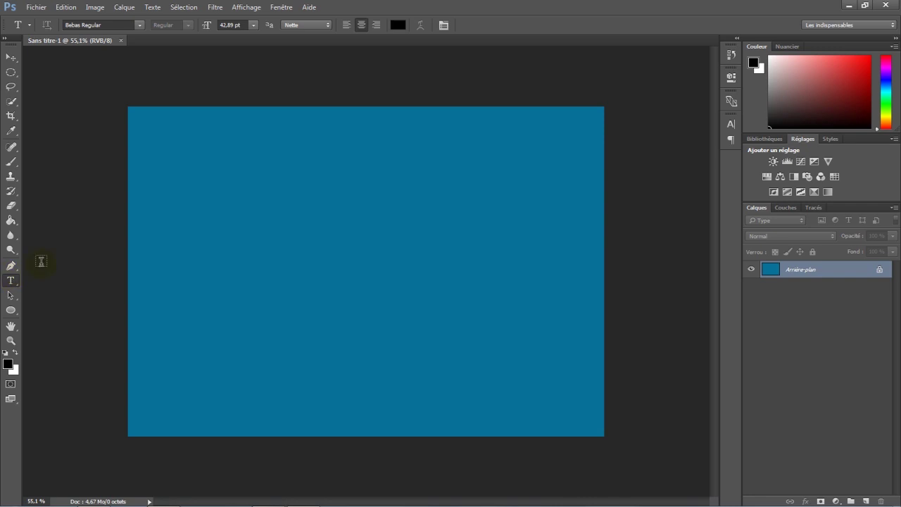
{"action": "left_click", "coordinate": [111, 25]}
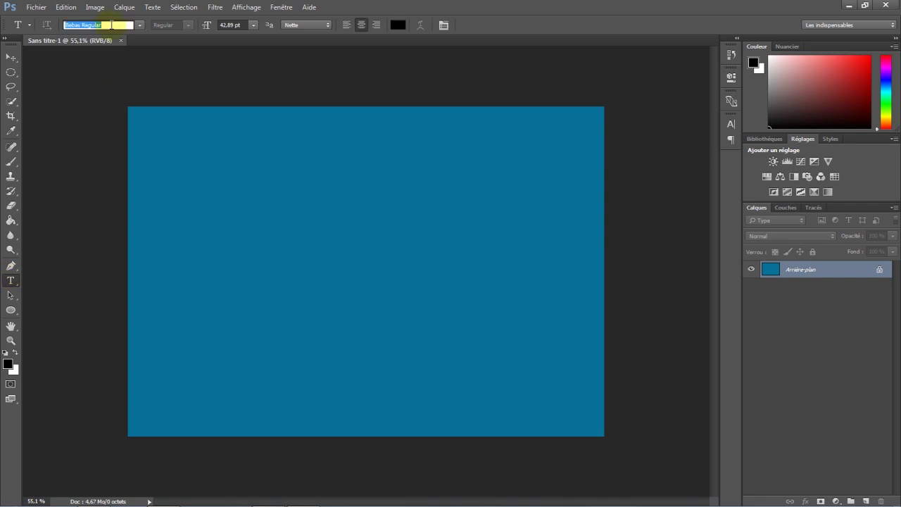
{"action": "type", "text": "imp"}
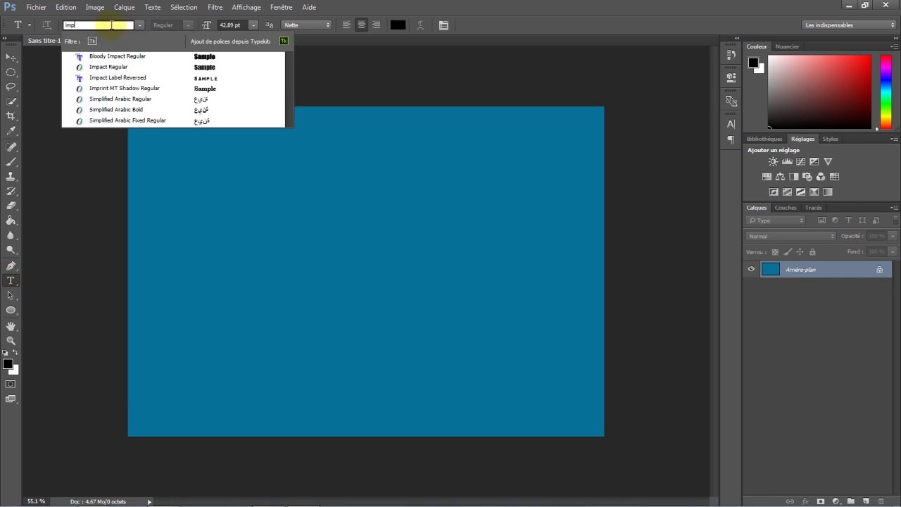
{"action": "left_click", "coordinate": [109, 67]}
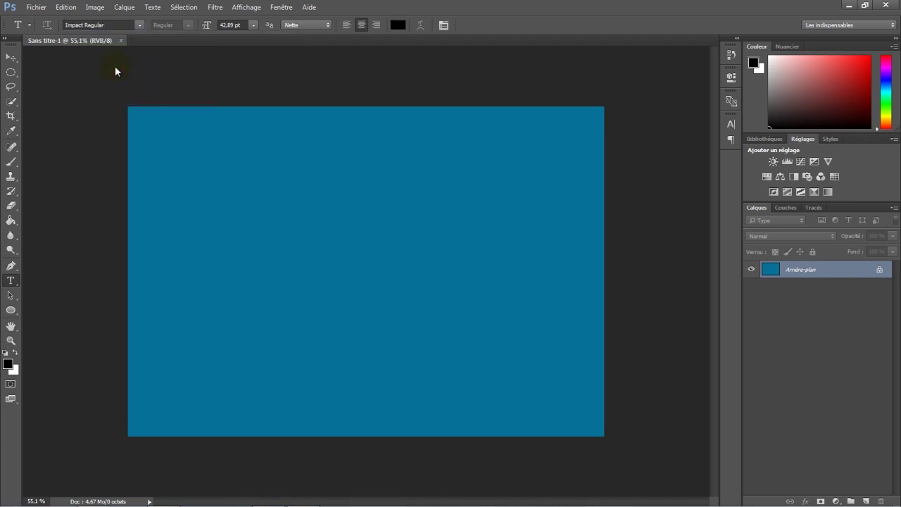
Set the text colour to white (ffffff).
{"action": "left_click", "coordinate": [398, 25]}
{"action": "left_click_drag", "start_coordinate": [405, 153], "coordinate": [391, 145]}
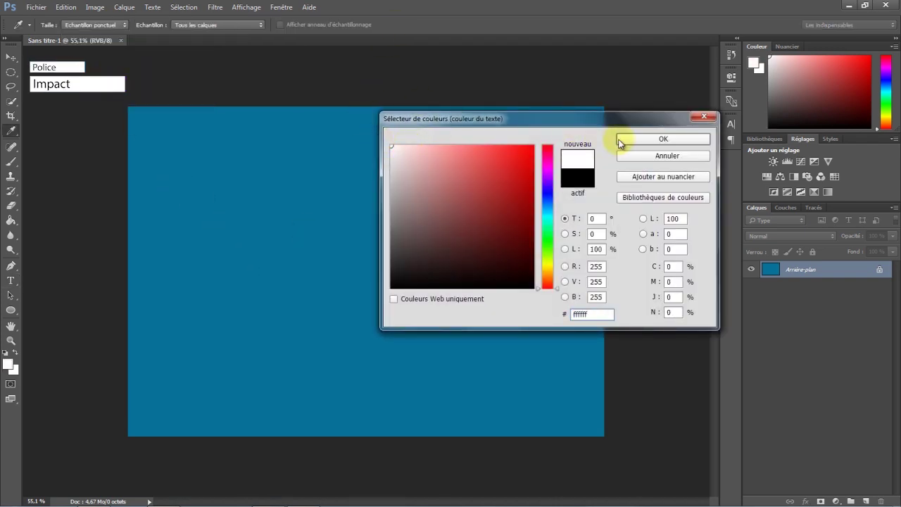
{"action": "left_click", "coordinate": [620, 141]}
Type 'TUTO PHOTOSHOP' on the canvas and centre it.
{"action": "left_click", "coordinate": [267, 278]}
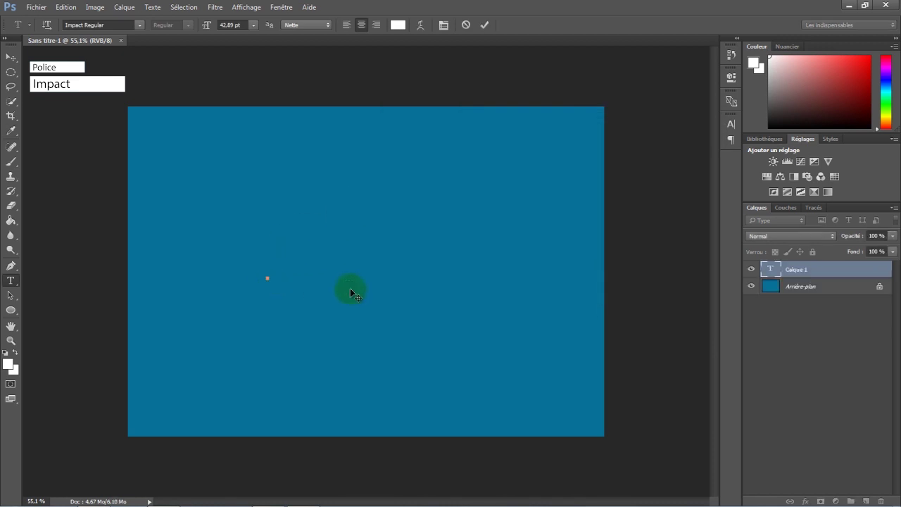
{"action": "type", "text": "TUTO PHOTOSHOP"}
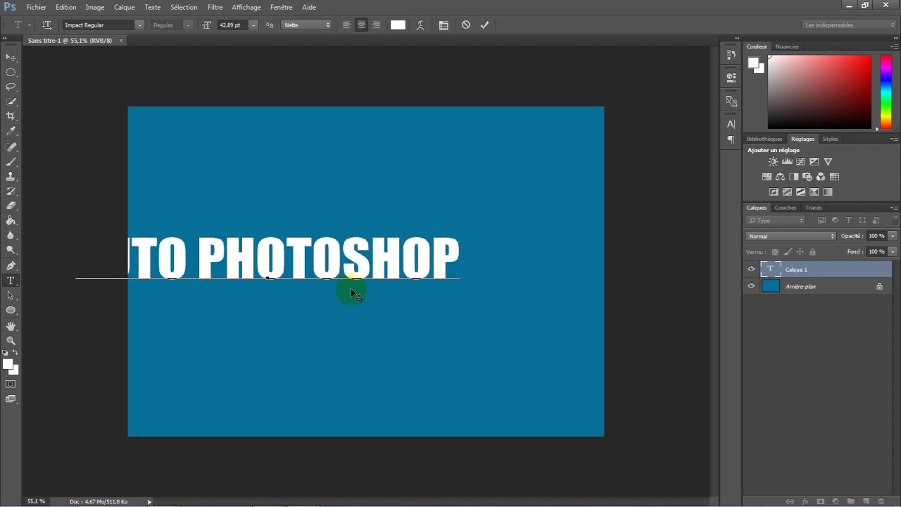
{"action": "left_click", "coordinate": [9, 60]}
{"action": "mouse_move", "coordinate": [298, 256]}
{"action": "left_mouse_down"}
{"action": "mouse_move", "coordinate": [412, 238]}
{"action": "mouse_move", "coordinate": [405, 247]}
{"action": "left_mouse_up"}
Stretch the title's vertical scale to 104% and nudge it slightly left and down.
{"action": "left_click", "coordinate": [11, 280]}
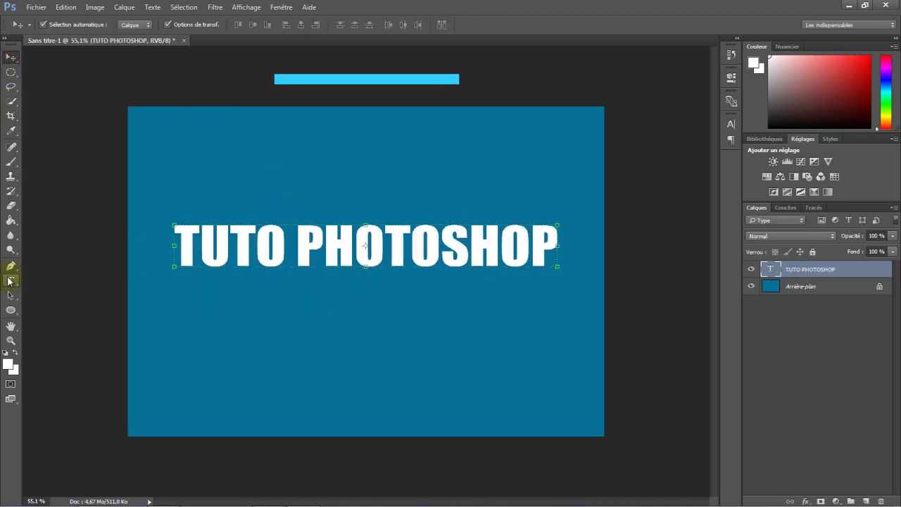
{"action": "left_click_drag", "start_coordinate": [182, 243], "coordinate": [557, 246]}
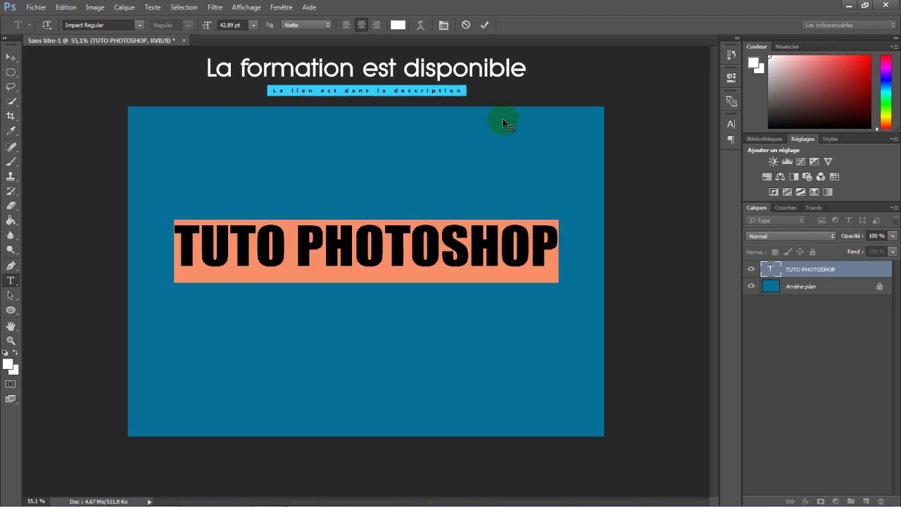
{"action": "left_click", "coordinate": [444, 24]}
{"action": "left_click", "coordinate": [681, 160]}
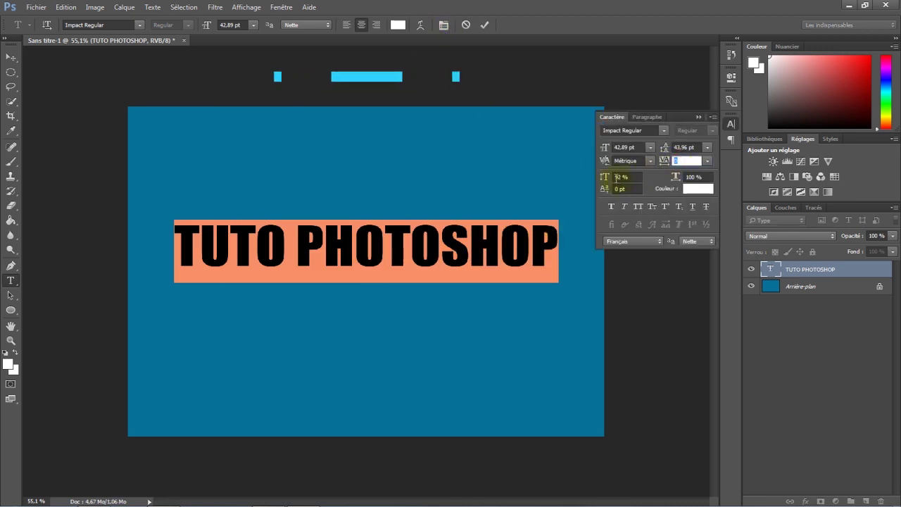
{"action": "left_click_drag", "start_coordinate": [612, 177], "coordinate": [613, 182]}
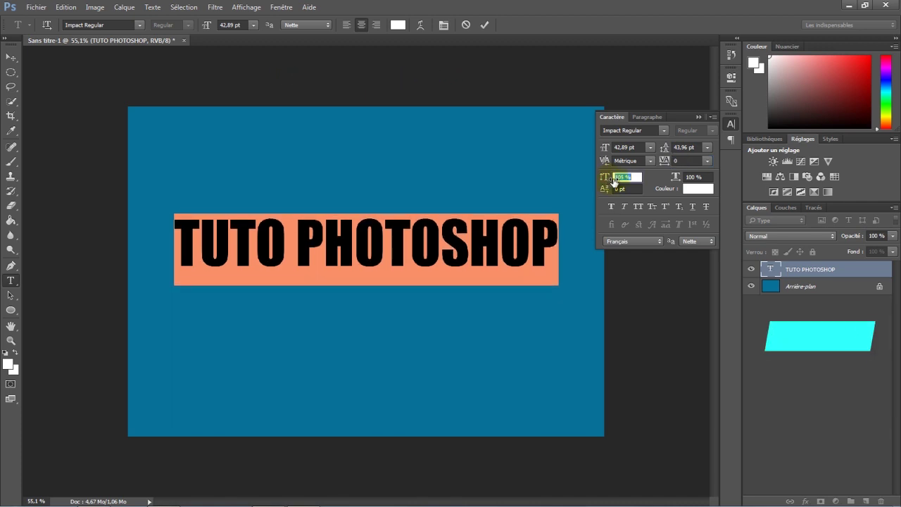
{"action": "left_click", "coordinate": [484, 24]}
{"action": "left_click", "coordinate": [10, 57]}
{"action": "left_click_drag", "start_coordinate": [461, 315], "coordinate": [455, 319]}
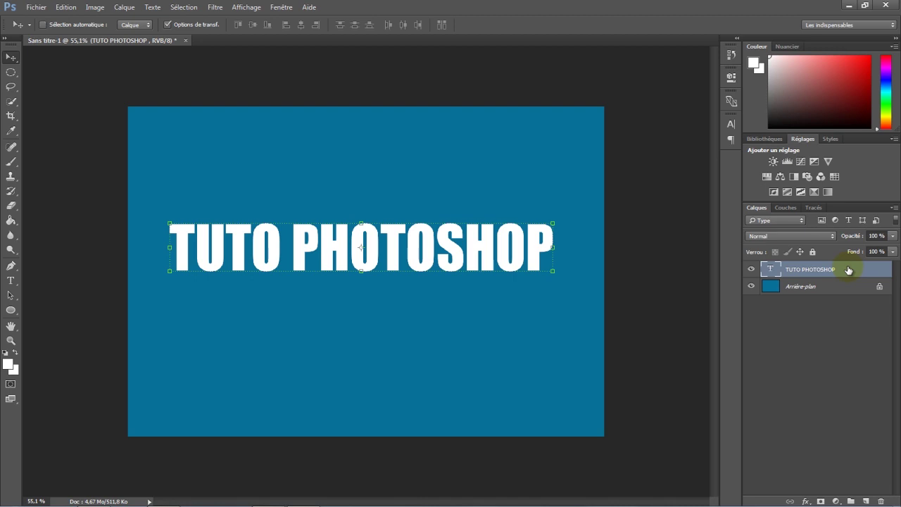
Duplicate the TUTO PHOTOSHOP layer and hide the original.
{"action": "key", "text": "ctrl+j"}
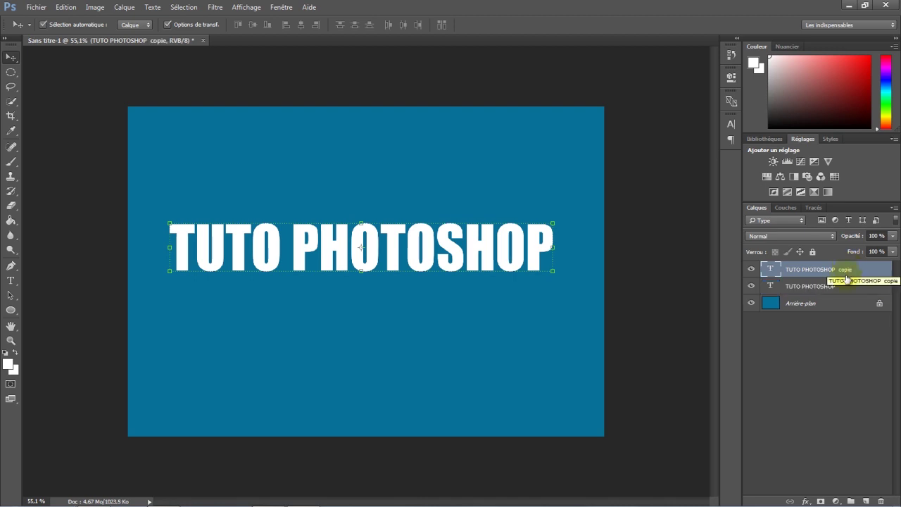
{"action": "left_click", "coordinate": [849, 288]}
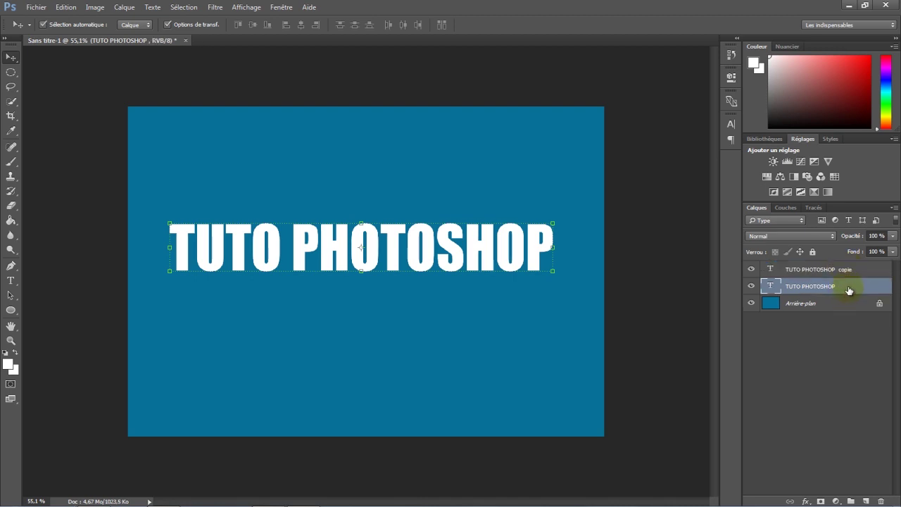
{"action": "left_click", "coordinate": [752, 288]}
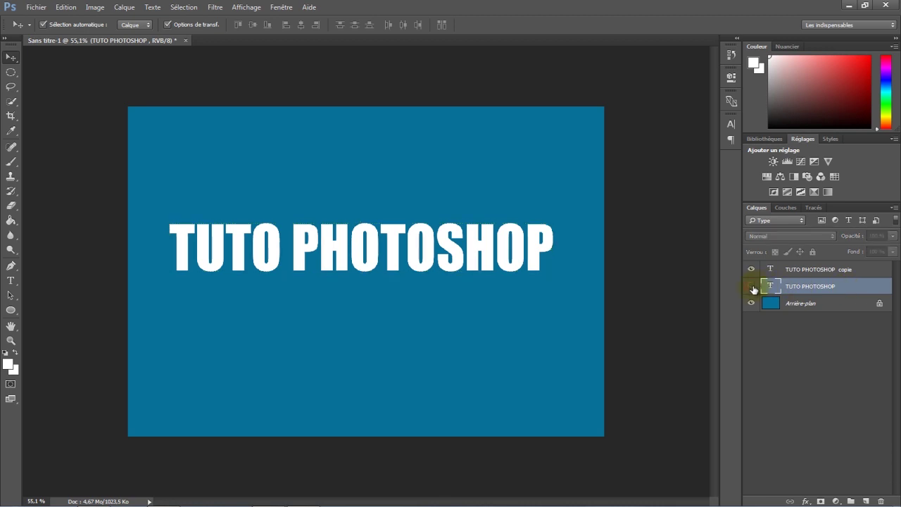
{"action": "left_click", "coordinate": [852, 271]}
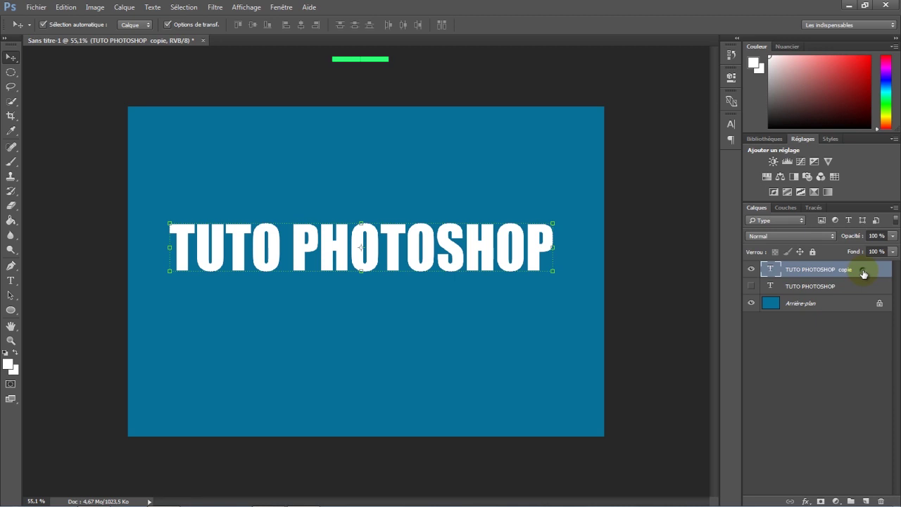
Convert the TUTO PHOTOSHOP copie layer into a shape.
{"action": "right_click", "coordinate": [864, 272]}
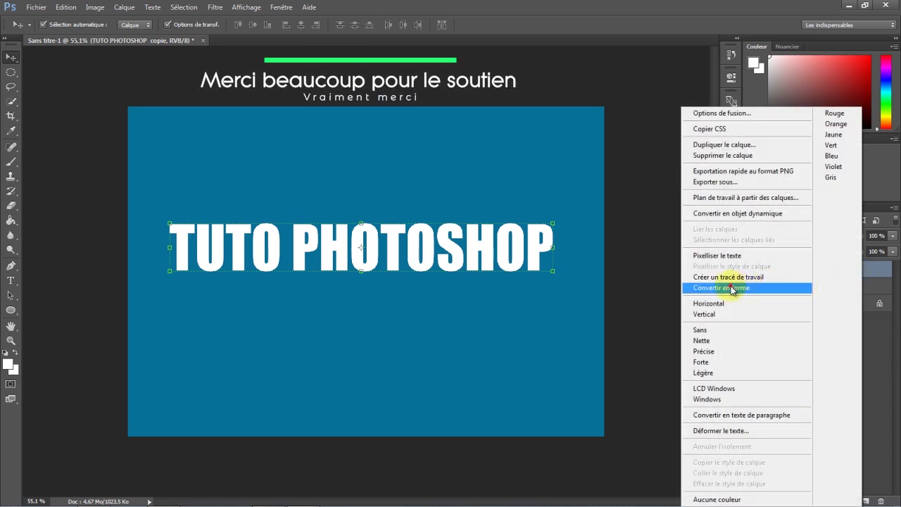
{"action": "left_click", "coordinate": [732, 288]}
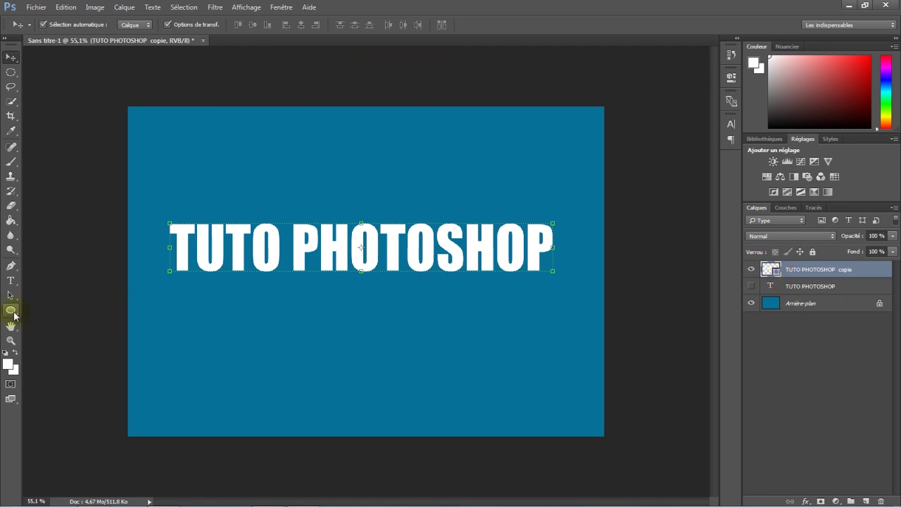
{"action": "left_click", "coordinate": [12, 311]}
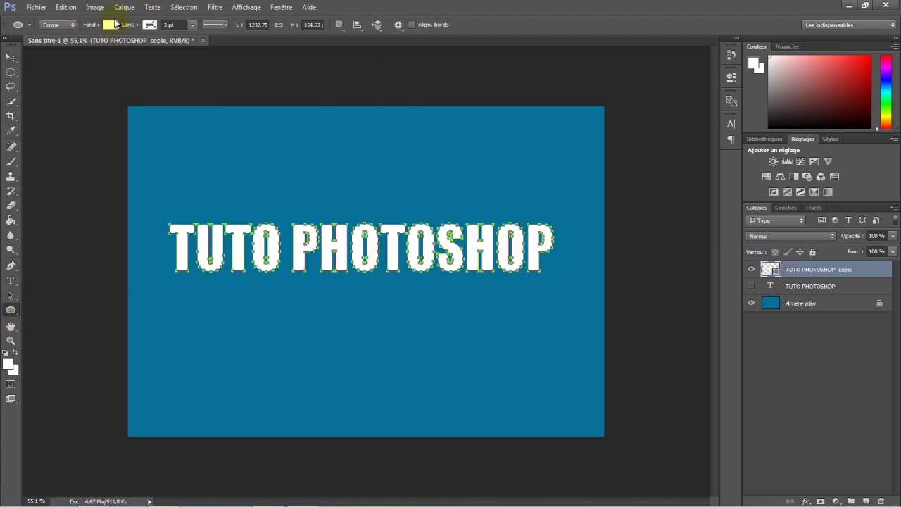
{"action": "left_click", "coordinate": [111, 26]}
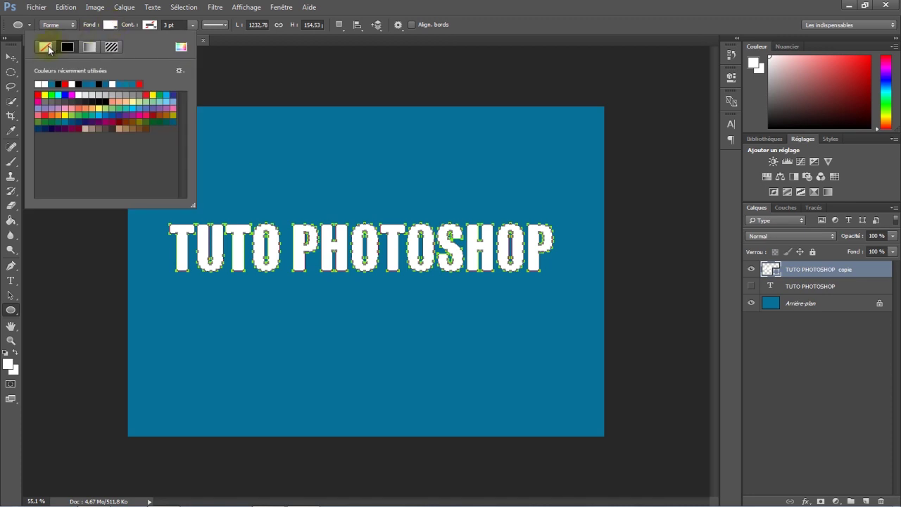
Give the title shape no fill and a 1.33 pt white stroke.
{"action": "left_click", "coordinate": [47, 50]}
{"action": "left_click", "coordinate": [150, 27]}
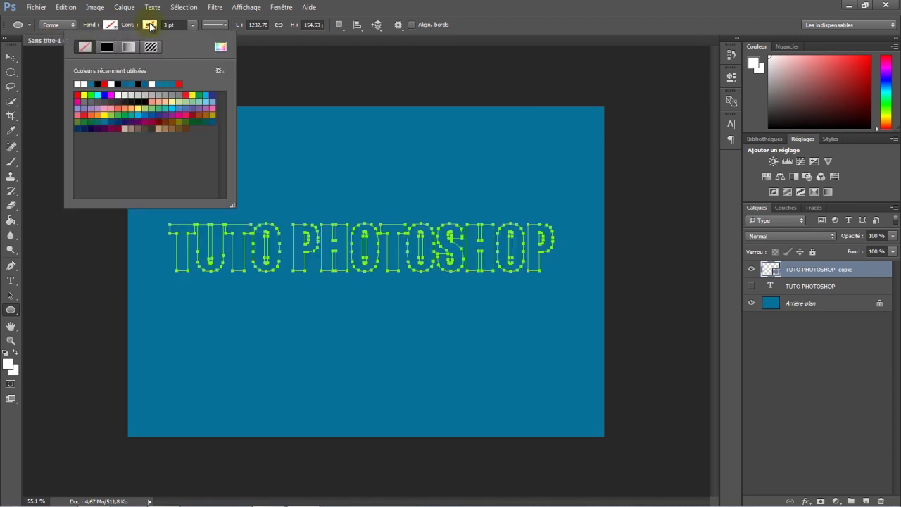
{"action": "left_click", "coordinate": [81, 84]}
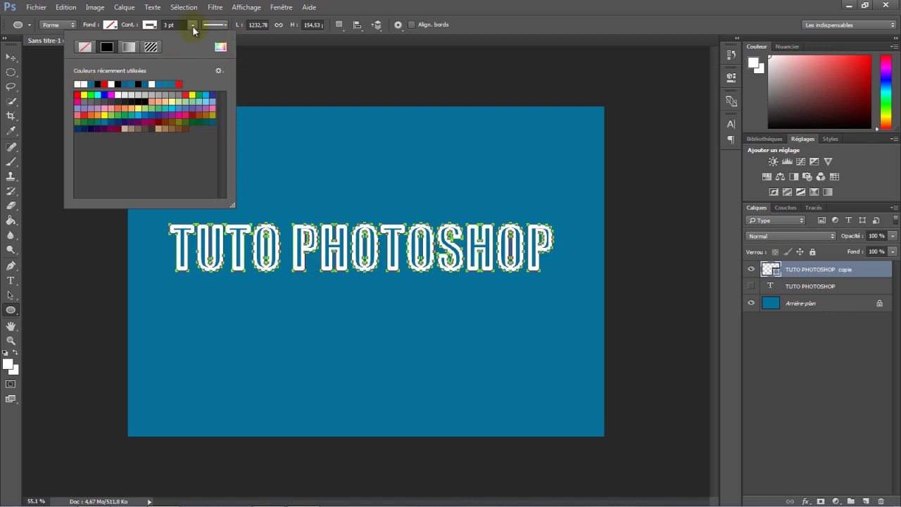
{"action": "left_click", "coordinate": [193, 27]}
{"action": "left_click_drag", "start_coordinate": [193, 36], "coordinate": [191, 38]}
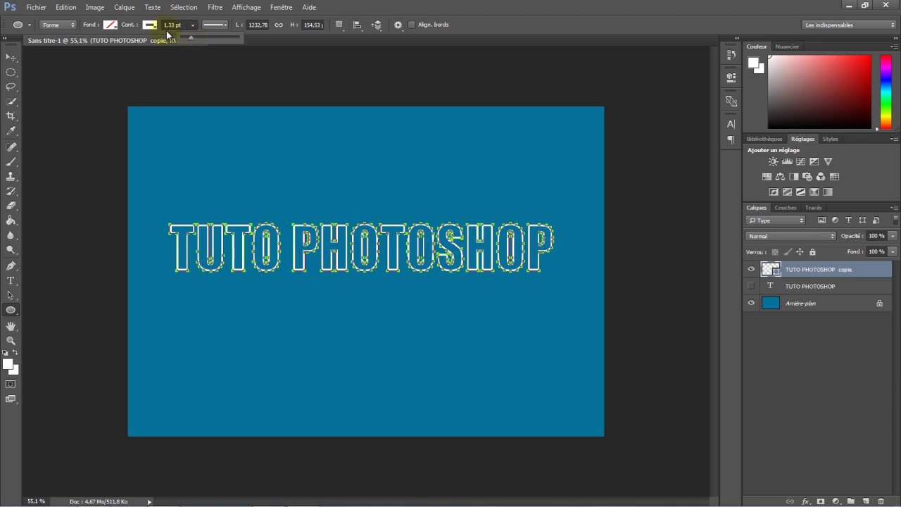
{"action": "left_click", "coordinate": [11, 56]}
Unhide the solid TUTO PHOTOSHOP layer and move both title layers lower together.
{"action": "left_click", "coordinate": [584, 239]}
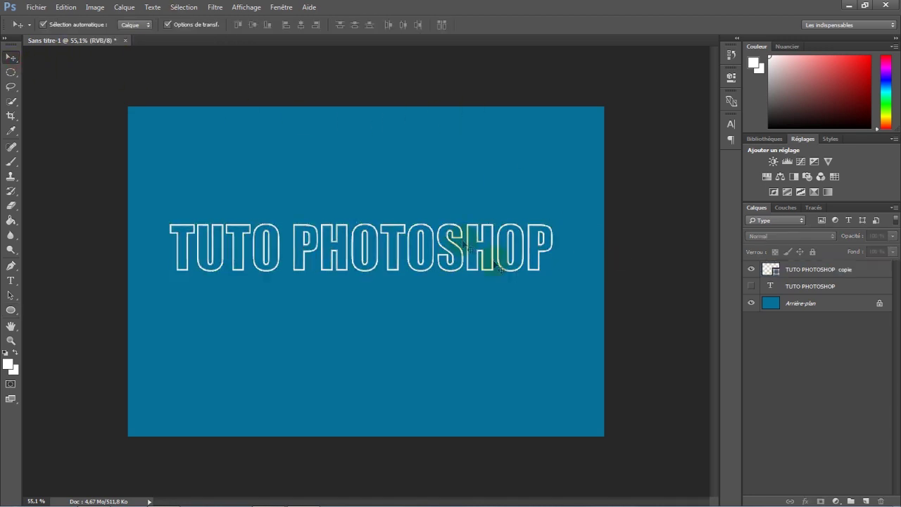
{"action": "left_click", "coordinate": [752, 288]}
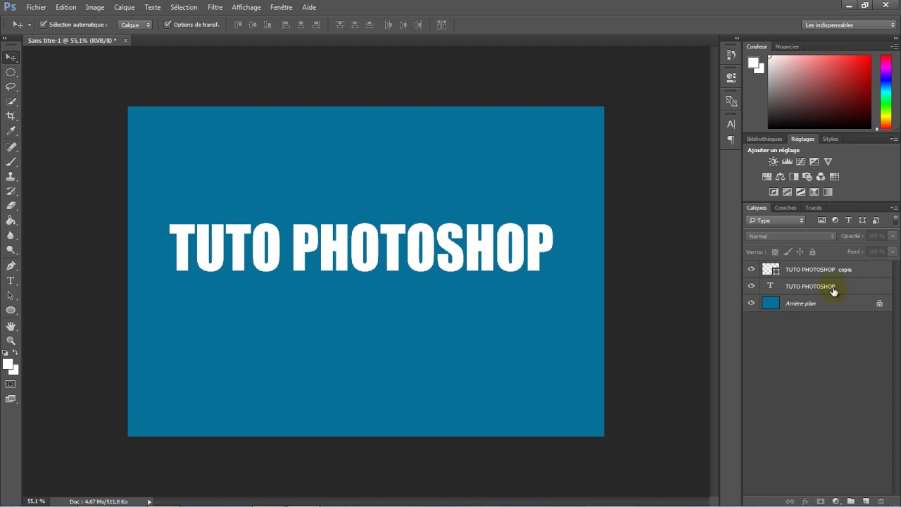
{"action": "left_click", "coordinate": [868, 276]}
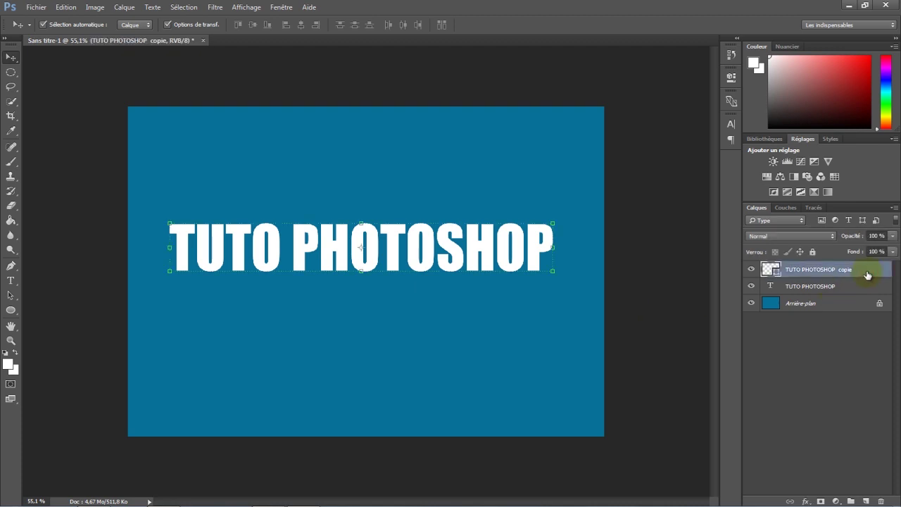
{"action": "left_click", "coordinate": [855, 286], "text": "shift"}
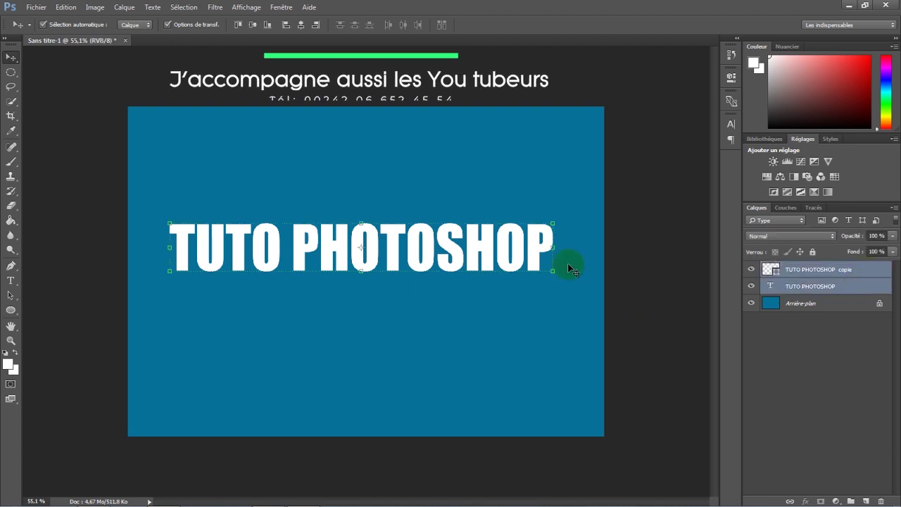
{"action": "left_click_drag", "start_coordinate": [505, 243], "coordinate": [509, 308]}
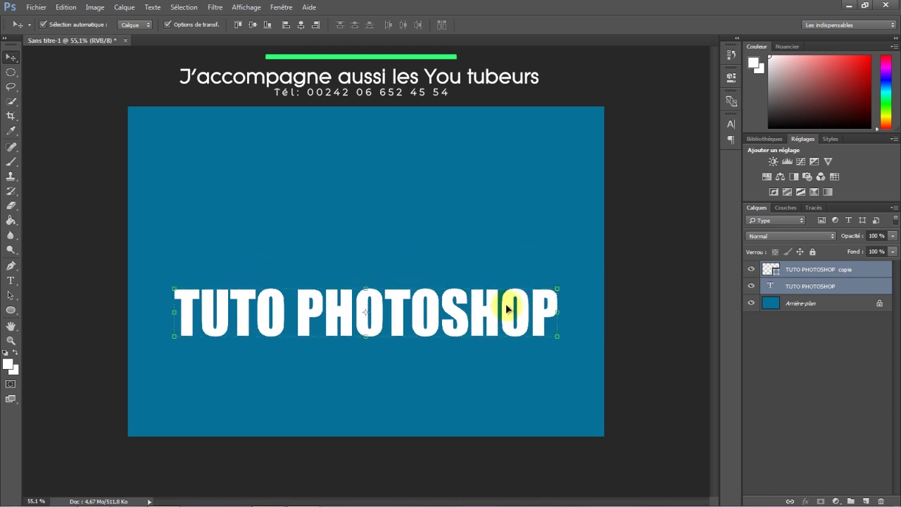
{"action": "left_click", "coordinate": [525, 229]}
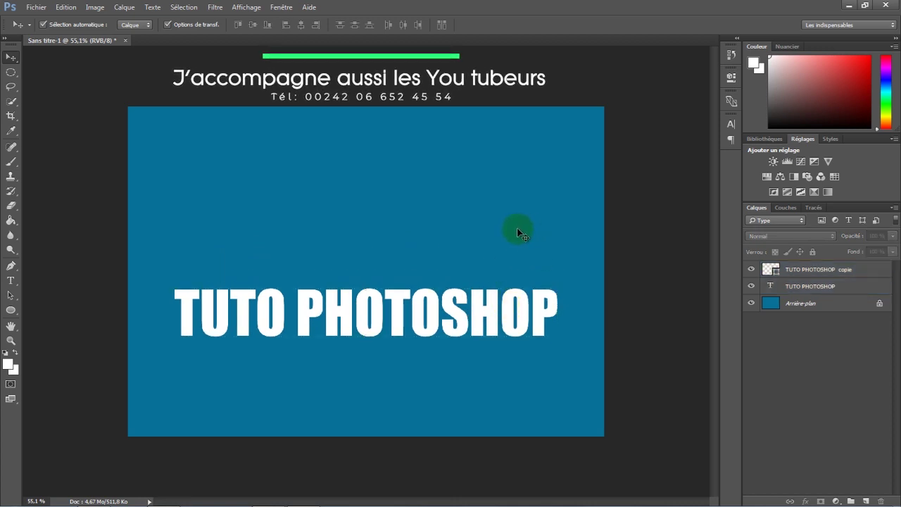
Place the linked A4 photo, scale it proportionally to 55.28%, and drag it down.
{"action": "left_click", "coordinate": [37, 7]}
{"action": "left_click", "coordinate": [57, 216]}
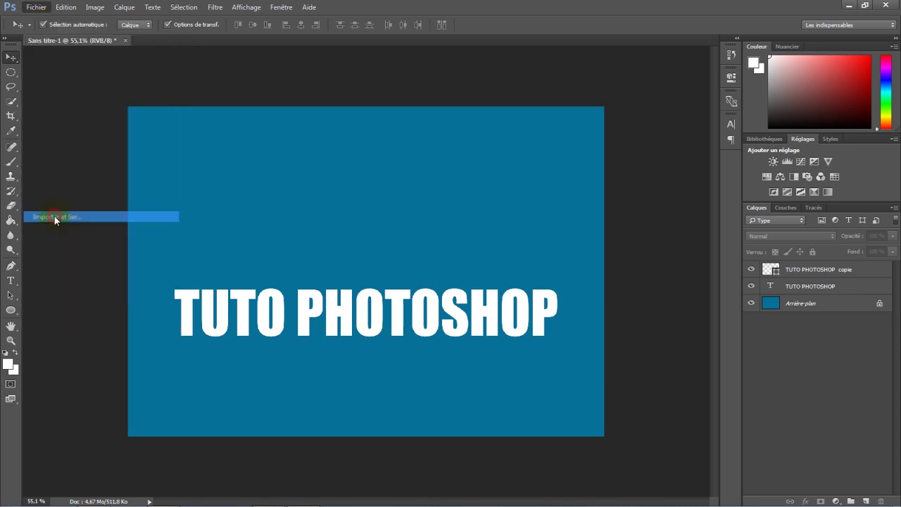
{"action": "double_click", "coordinate": [263, 139]}
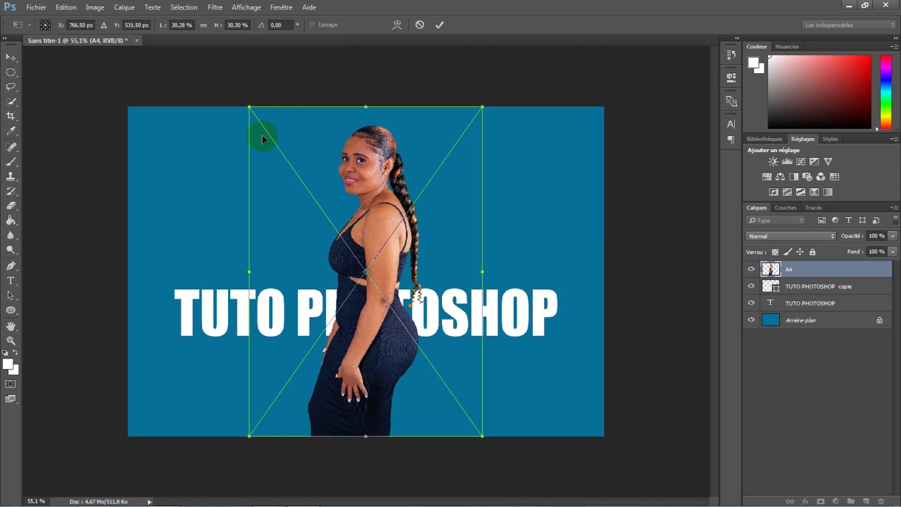
{"action": "left_click", "coordinate": [204, 25]}
{"action": "left_click_drag", "start_coordinate": [217, 29], "coordinate": [234, 33]}
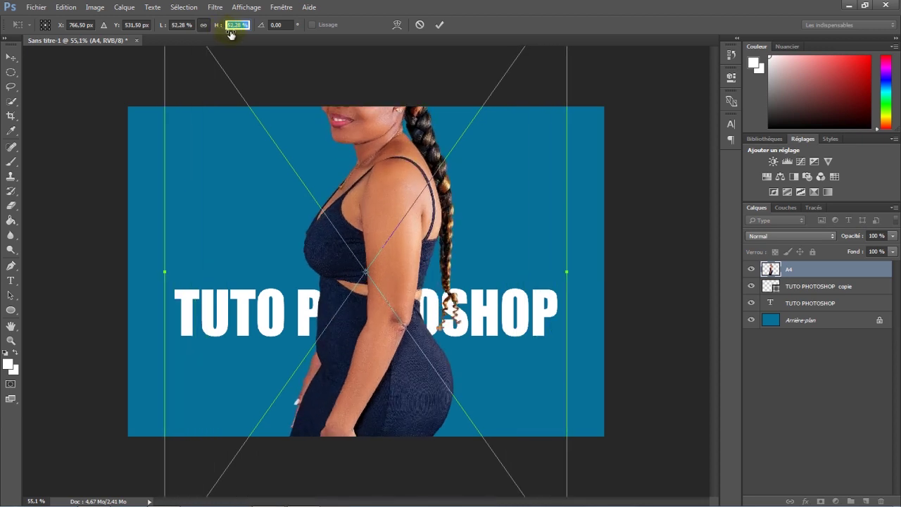
{"action": "left_click", "coordinate": [441, 26]}
{"action": "mouse_move", "coordinate": [388, 143]}
{"action": "left_mouse_down"}
{"action": "mouse_move", "coordinate": [373, 254]}
{"action": "mouse_move", "coordinate": [389, 278]}
{"action": "left_mouse_up"}
Move the A4 layer below TUTO PHOTOSHOP copie and adjust the photo's position.
{"action": "scroll", "coordinate": [409, 297], "scroll_direction": "down", "scroll_amount": 1}
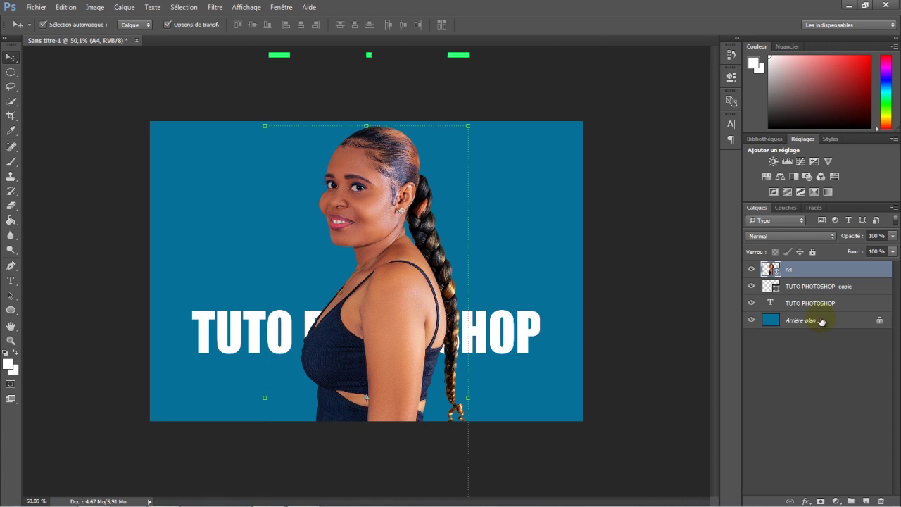
{"action": "left_click_drag", "start_coordinate": [834, 271], "coordinate": [836, 295]}
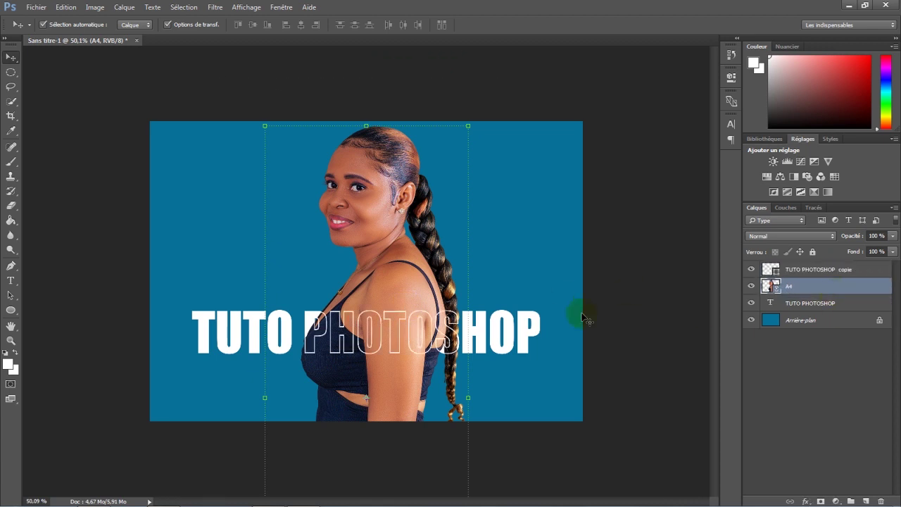
{"action": "mouse_move", "coordinate": [393, 267]}
{"action": "left_mouse_down"}
{"action": "mouse_move", "coordinate": [219, 269]}
{"action": "mouse_move", "coordinate": [393, 274]}
{"action": "left_mouse_up"}
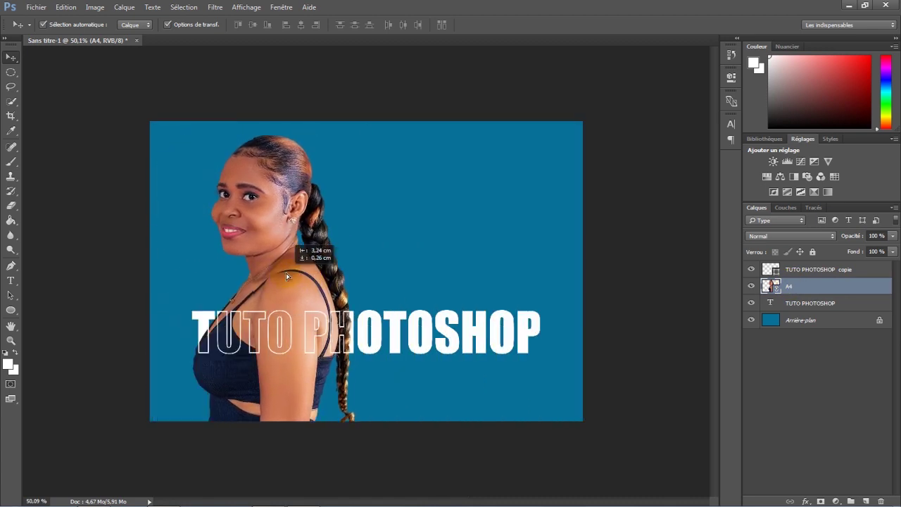
{"action": "left_click", "coordinate": [527, 381]}
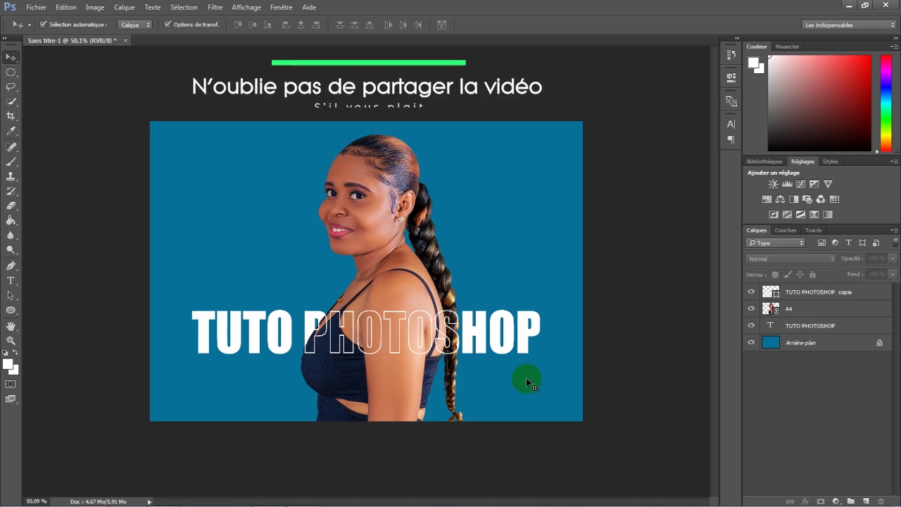
Add a black drop shadow with size and distance 13 to the solid TUTO PHOTOSHOP layer.
{"action": "left_click", "coordinate": [838, 326]}
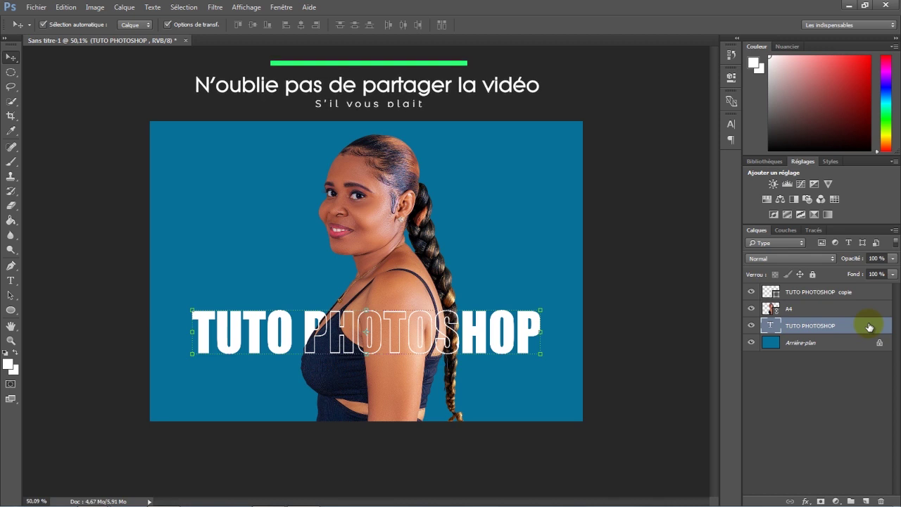
{"action": "double_click", "coordinate": [870, 326]}
{"action": "left_click_drag", "start_coordinate": [567, 83], "coordinate": [584, 79]}
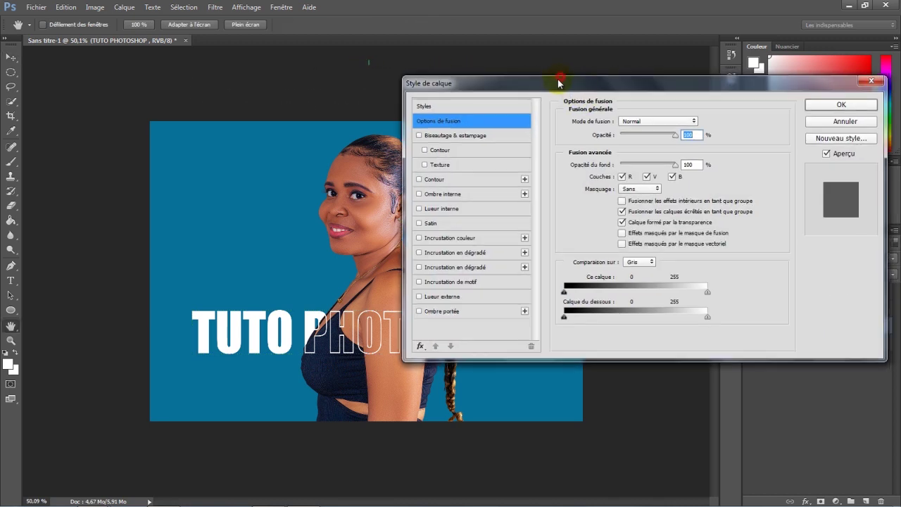
{"action": "left_click", "coordinate": [493, 311]}
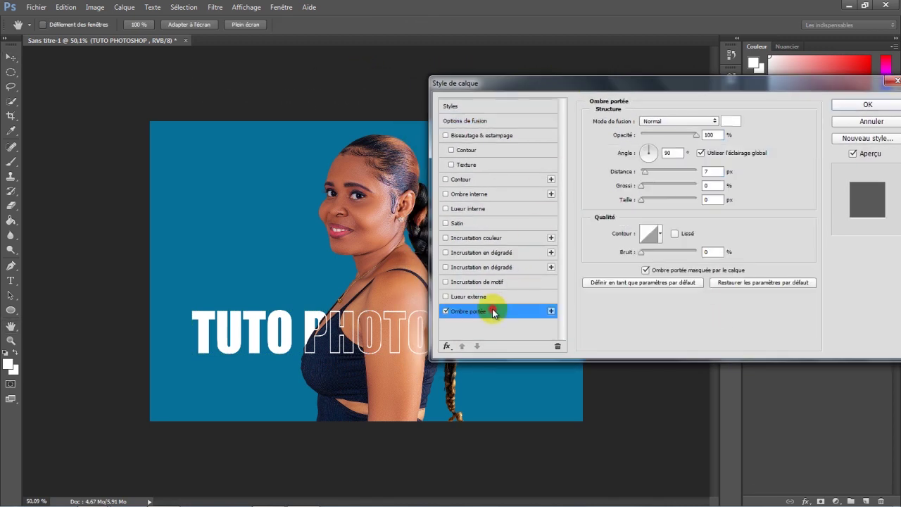
{"action": "left_click", "coordinate": [731, 124]}
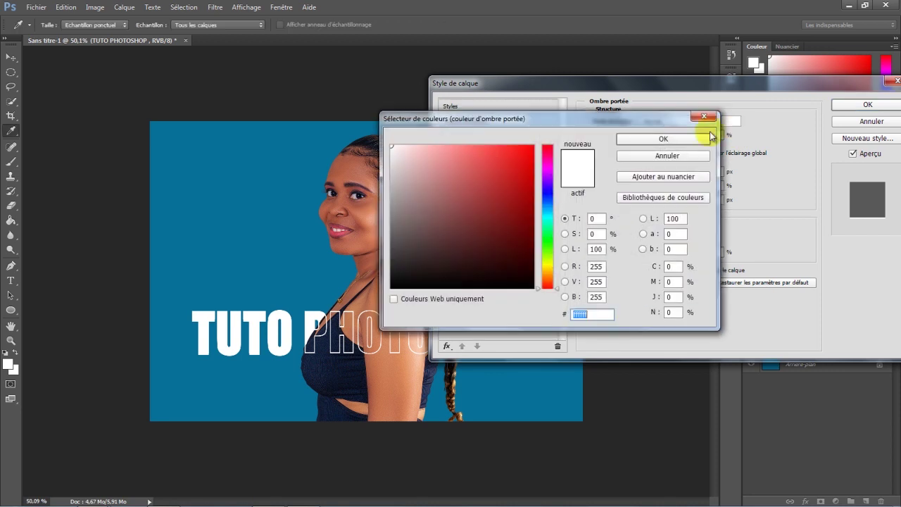
{"action": "left_click_drag", "start_coordinate": [414, 251], "coordinate": [391, 282]}
{"action": "left_click", "coordinate": [641, 139]}
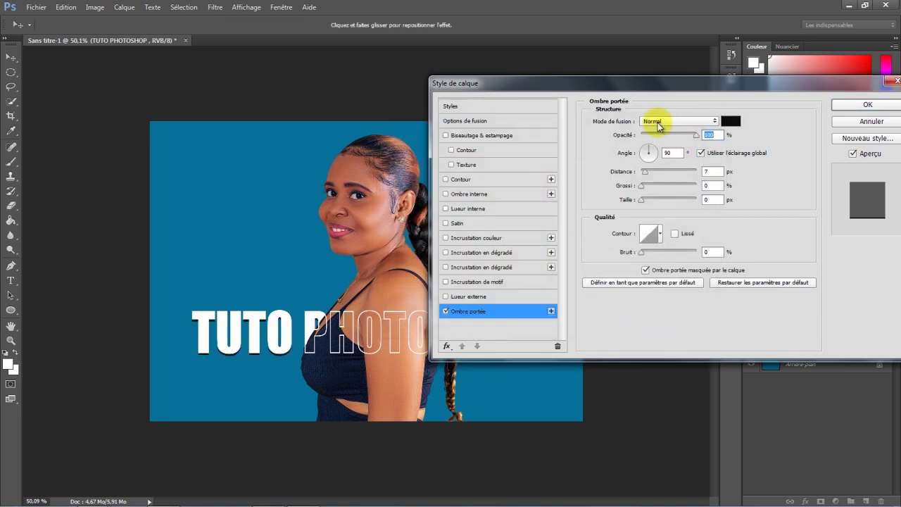
{"action": "left_click_drag", "start_coordinate": [646, 172], "coordinate": [648, 203]}
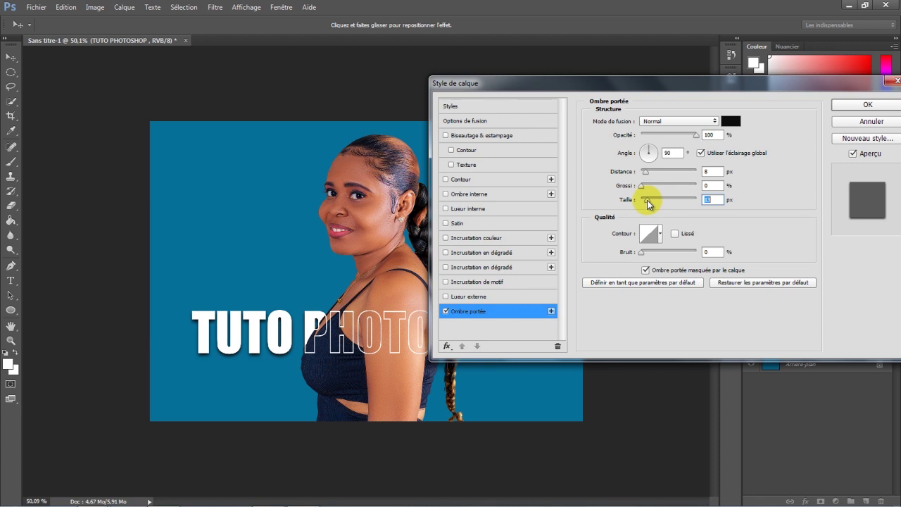
{"action": "left_click_drag", "start_coordinate": [646, 175], "coordinate": [648, 177]}
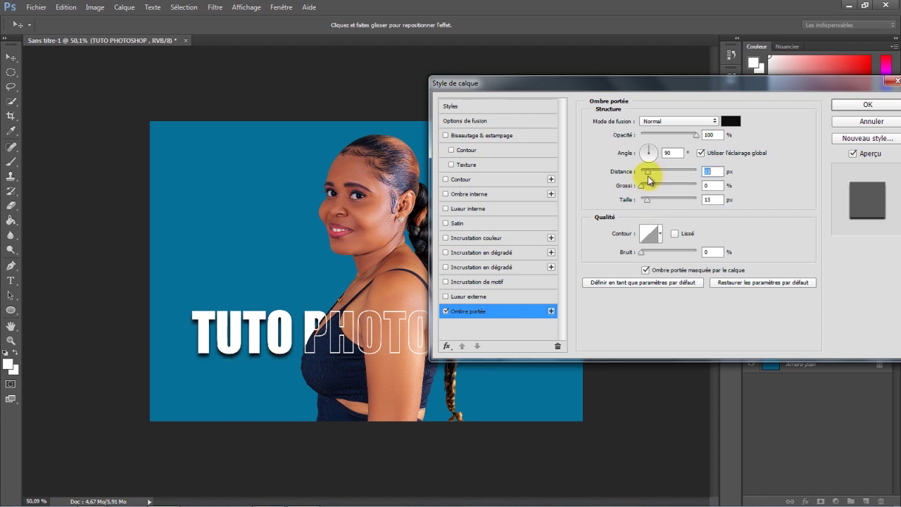
{"action": "left_click", "coordinate": [846, 105]}
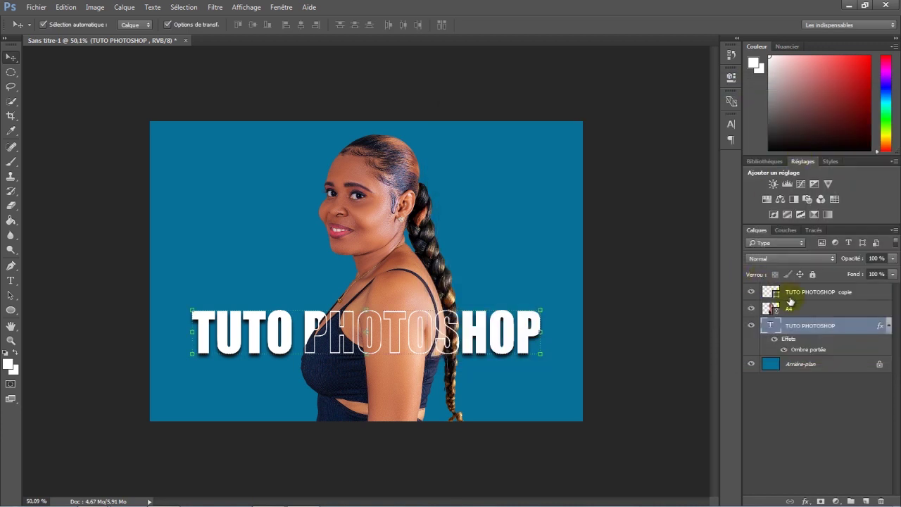
Open the TUTO PHOTOSHOP copie layer's style settings and enable Ombre portée.
{"action": "left_click", "coordinate": [851, 299]}
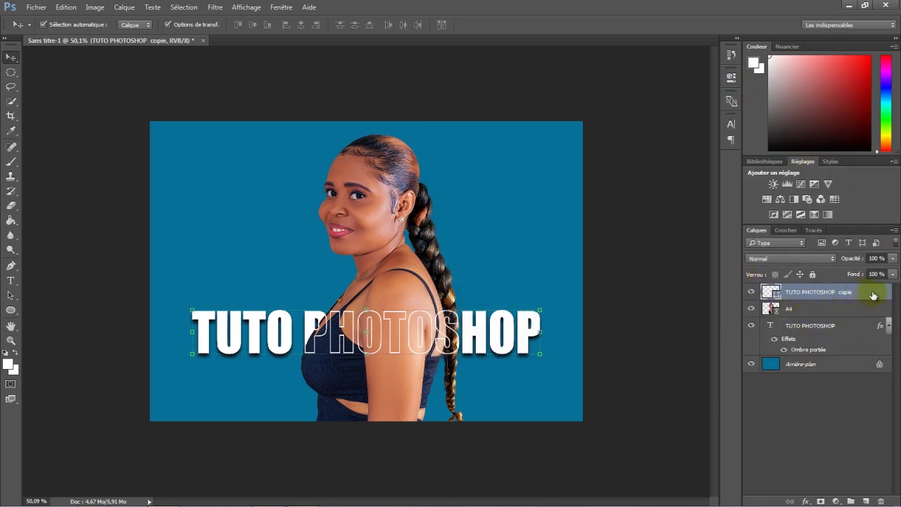
{"action": "double_click", "coordinate": [873, 294]}
{"action": "left_click_drag", "start_coordinate": [415, 77], "coordinate": [603, 78]}
{"action": "left_click", "coordinate": [436, 300]}
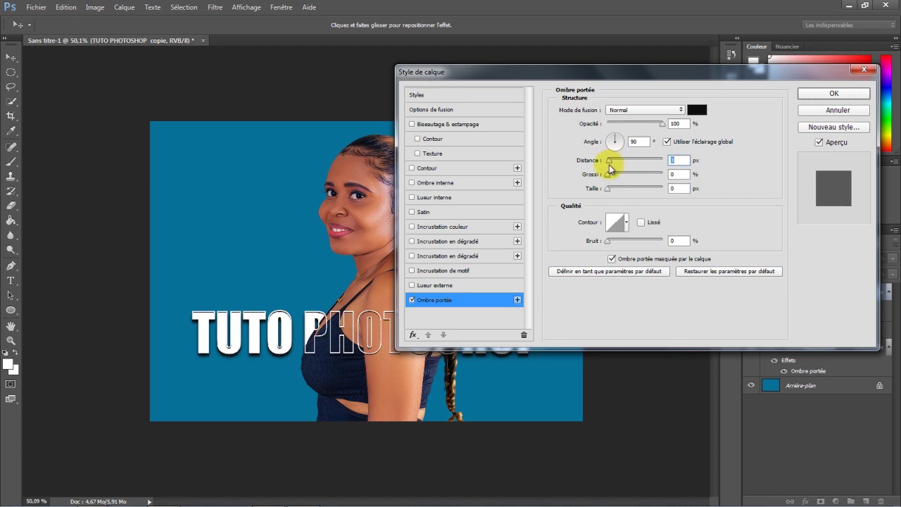
Confirm the black drop shadow (distance 0 px, size 0 px) on the TUTO PHOTOSHOP copie layer.
{"action": "left_click", "coordinate": [816, 94]}
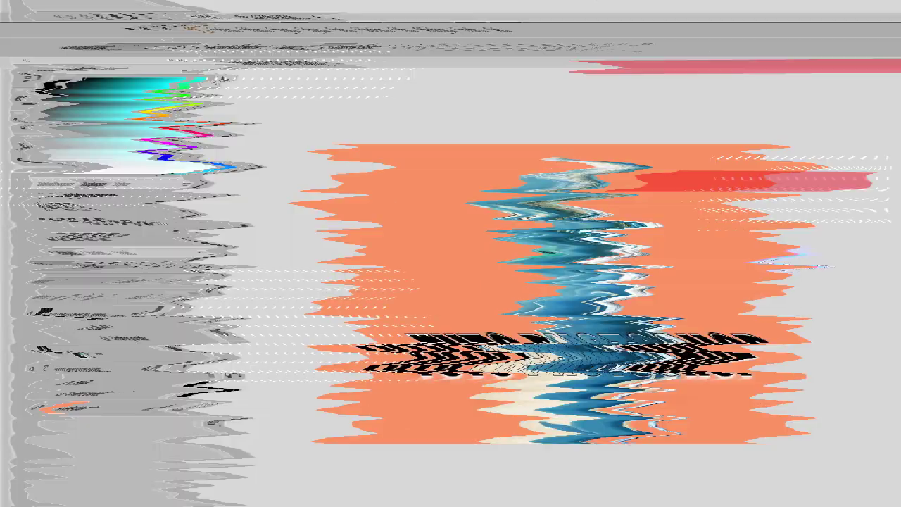